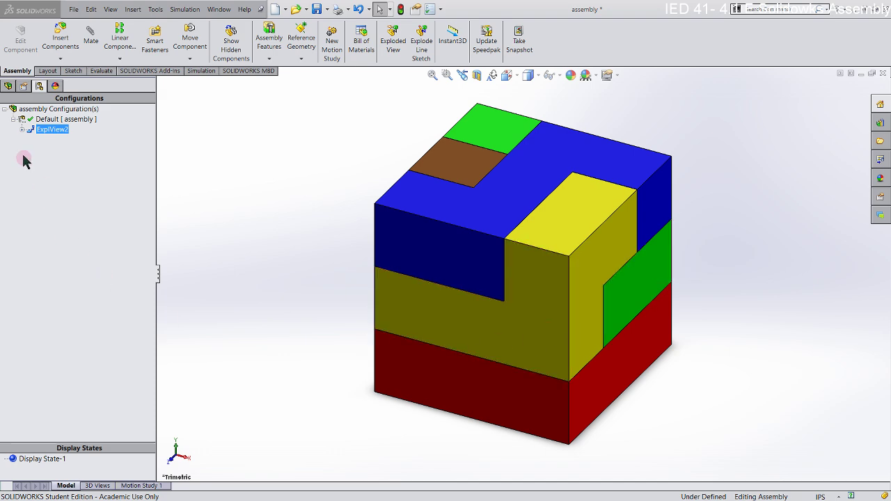
Step: Display the assembly in its existing exploded view ExplView2 and delete that view from the Default configuration
click(23, 131)
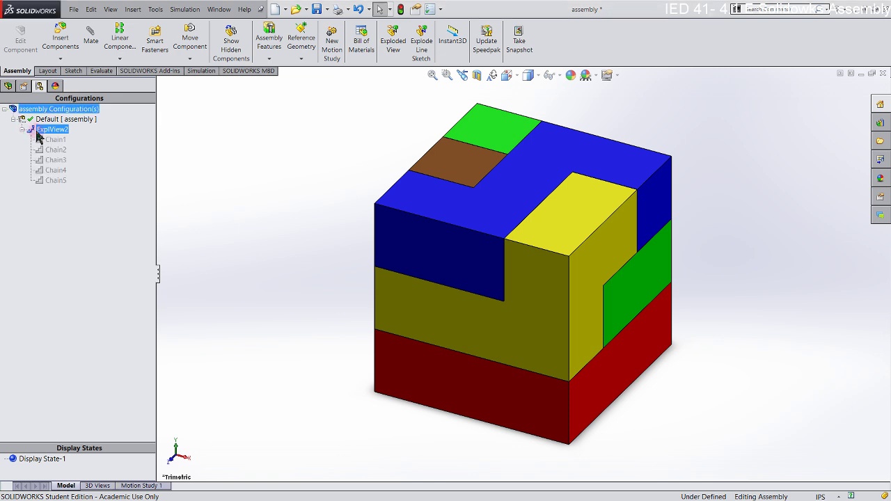
double_click(37, 132)
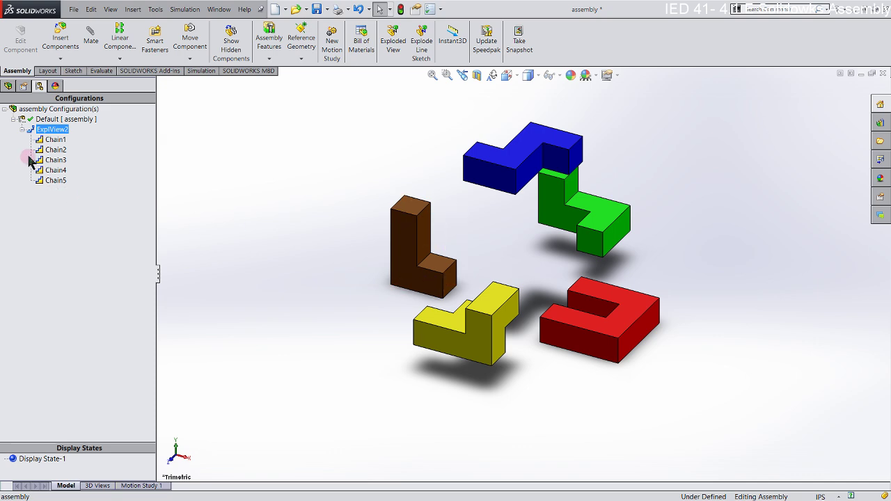
click(23, 130)
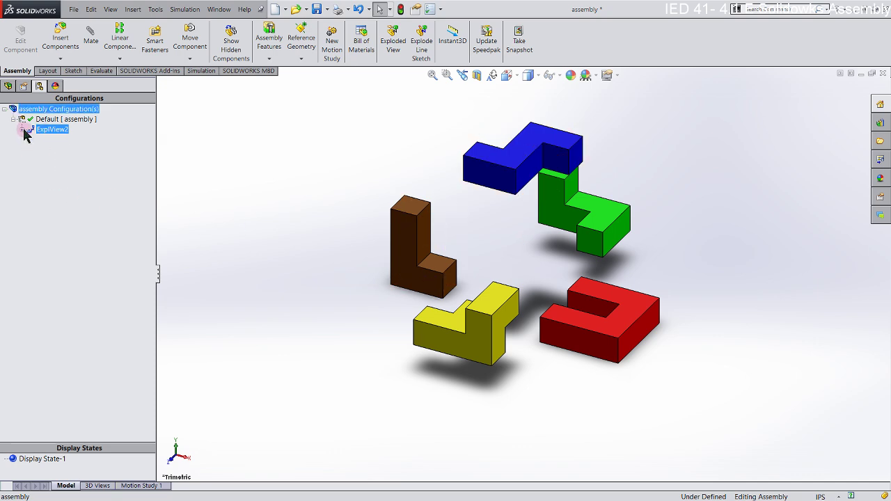
right_click(36, 130)
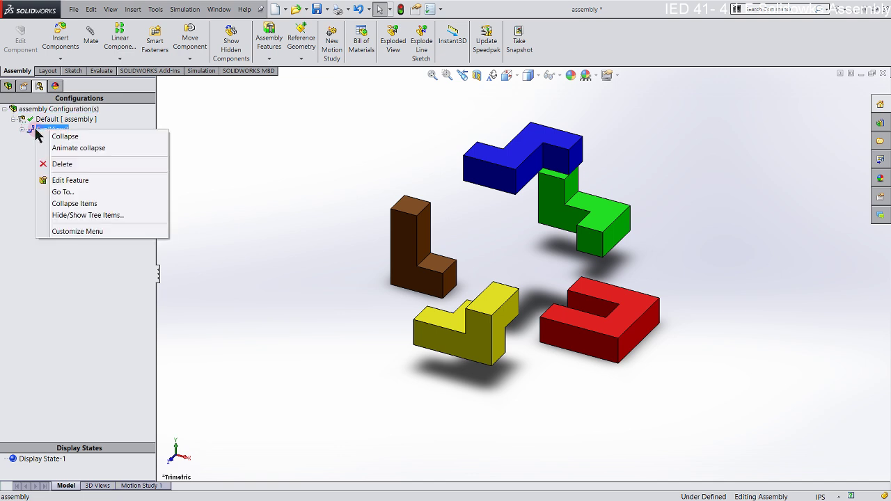
click(60, 165)
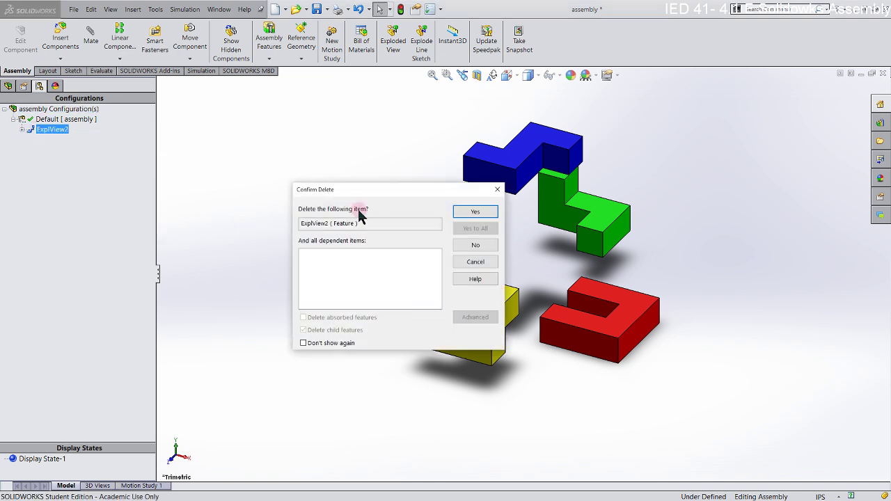
click(469, 211)
click(32, 121)
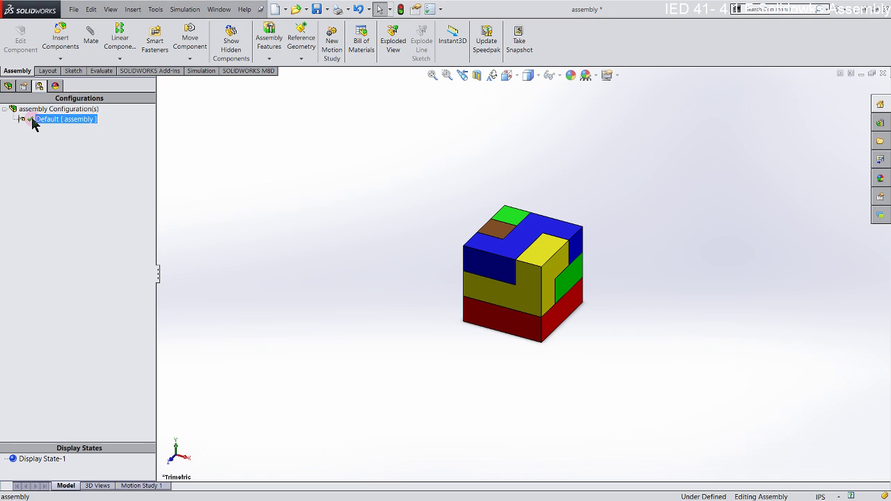
Step: Start a new exploded view and move the blue top piece upward along the Y axis by about 1.05 in
click(8, 86)
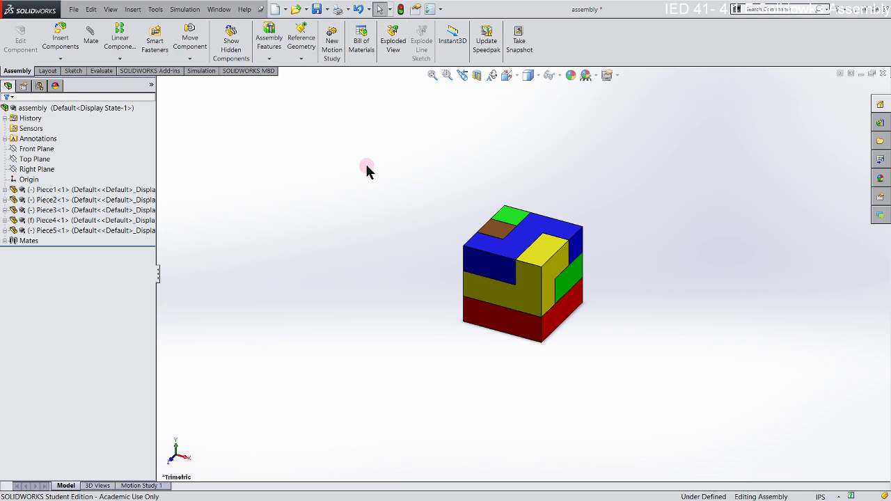
click(394, 51)
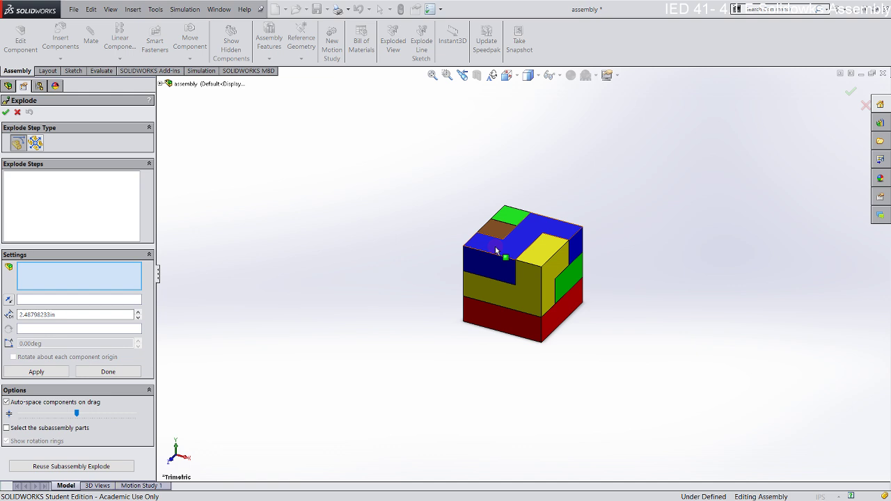
click(497, 251)
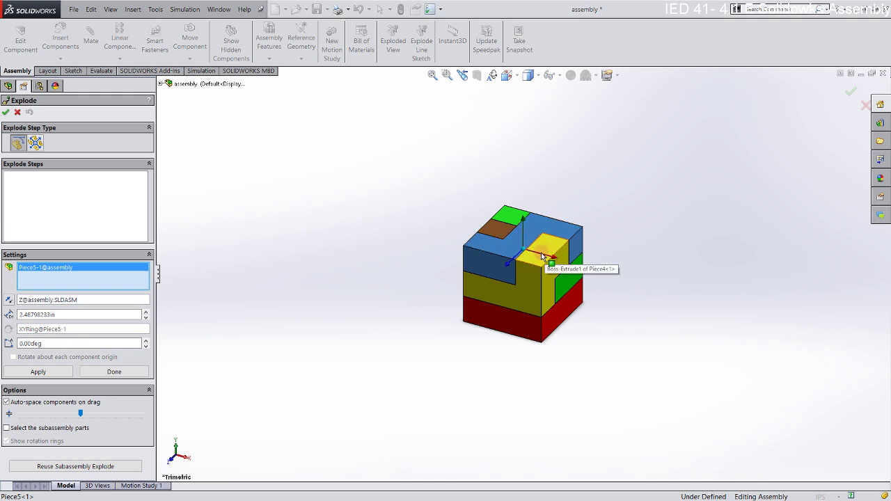
scroll(536, 257, up, 3)
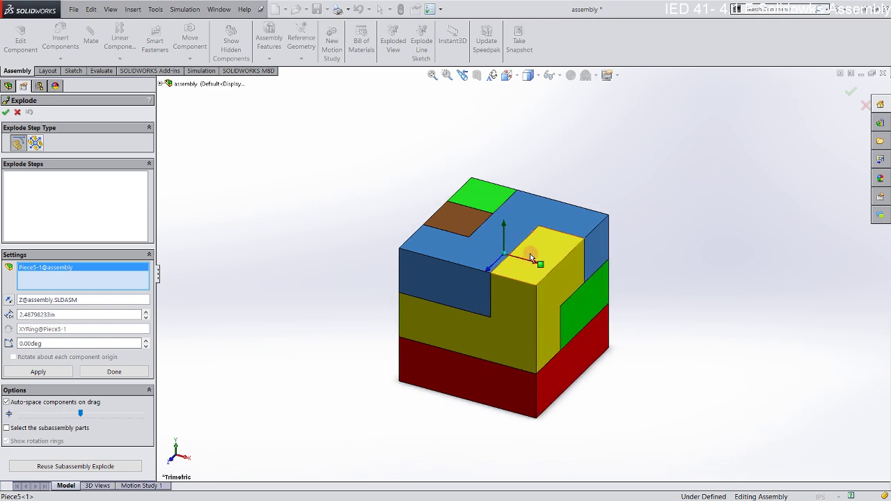
scroll(533, 259, down, 4)
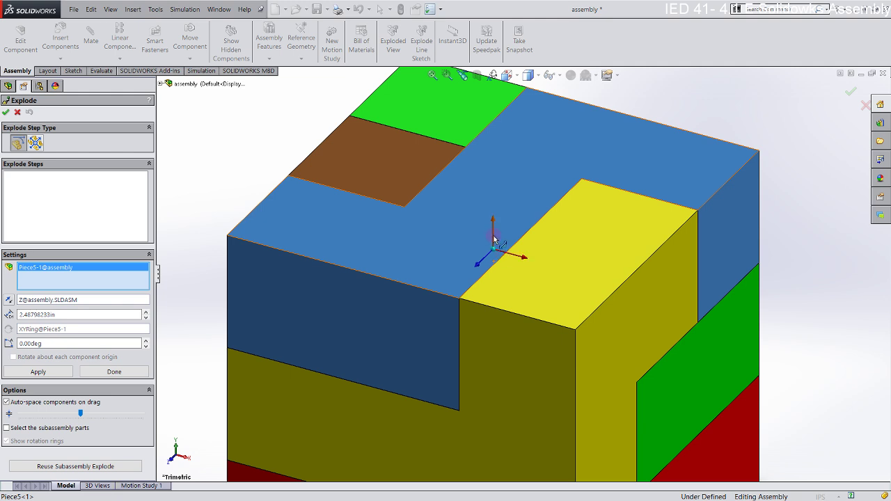
click(493, 239)
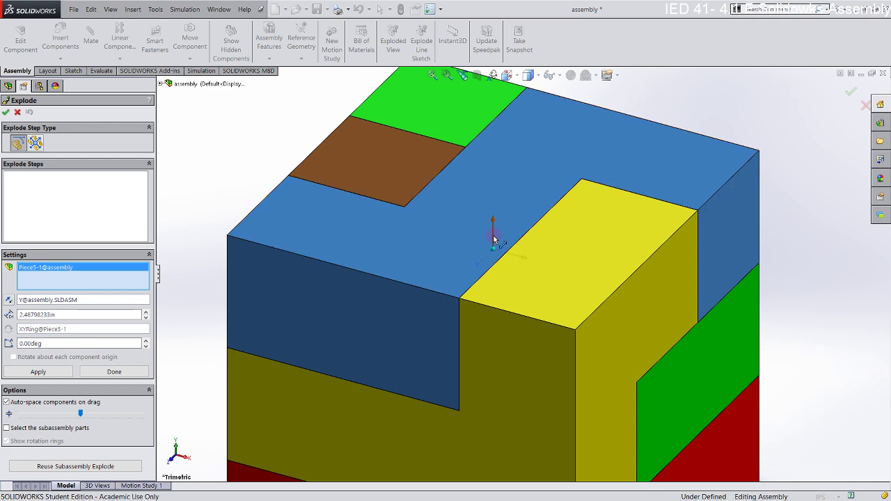
drag(493, 240, 489, 124)
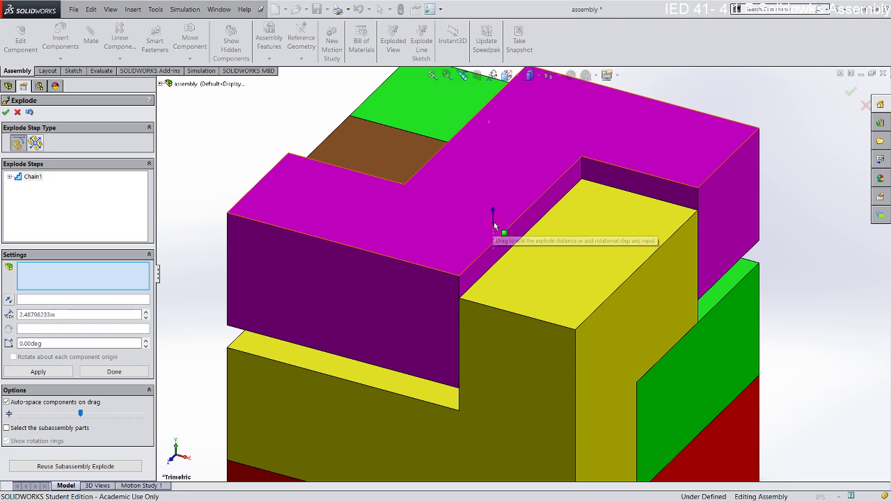
drag(494, 225, 511, 96)
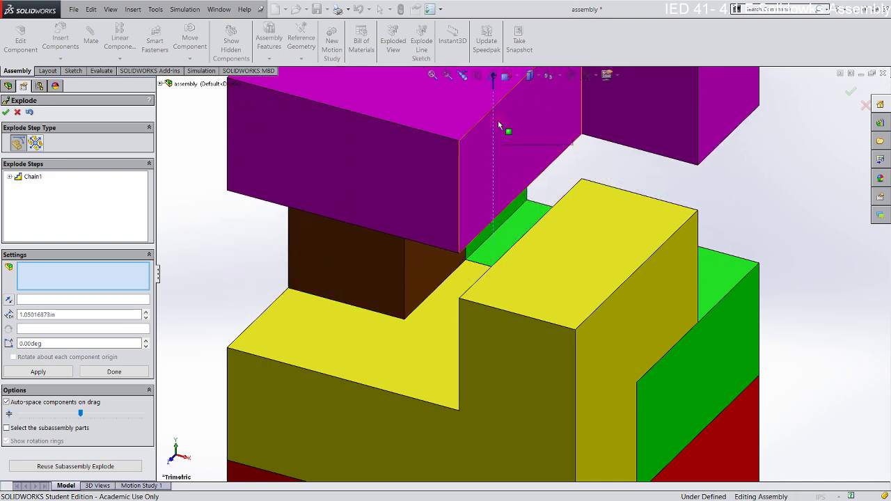
Step: Raise the blue piece further along the Y axis to an explode distance of about 2.06 in
scroll(497, 134, down, 2)
scroll(499, 133, up, 3)
scroll(497, 133, up, 1)
scroll(504, 181, up, 1)
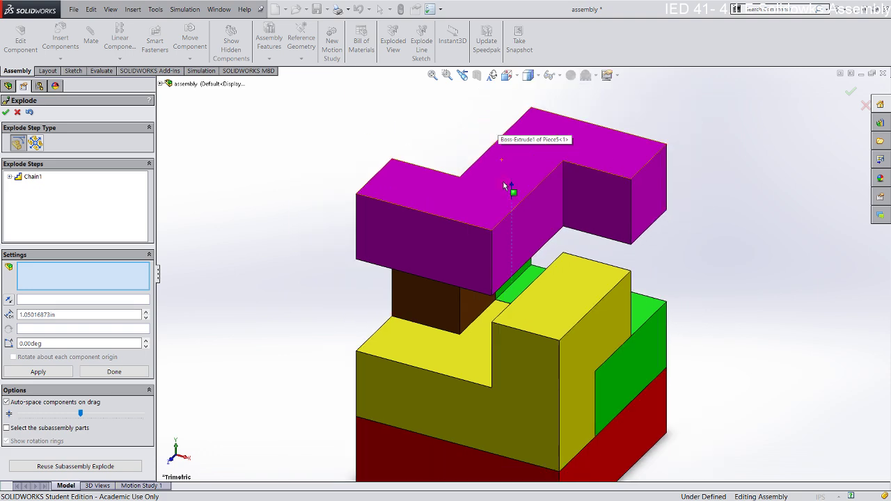
drag(512, 192, 533, 109)
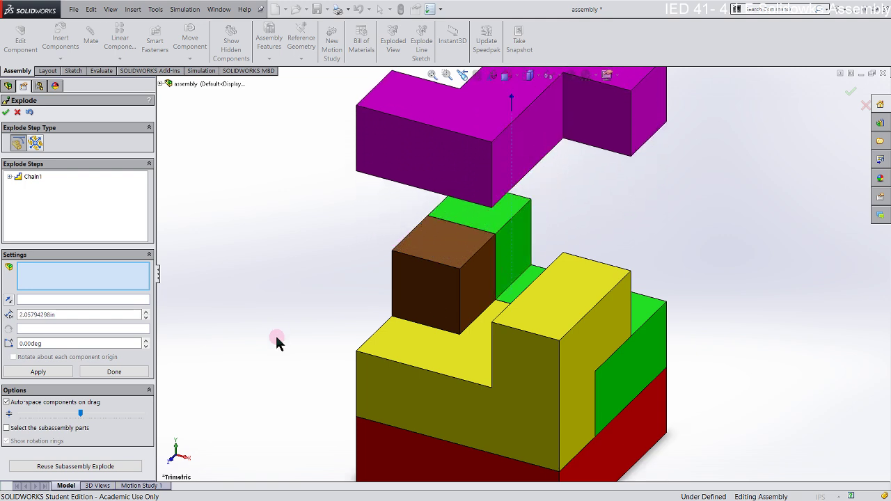
click(9, 176)
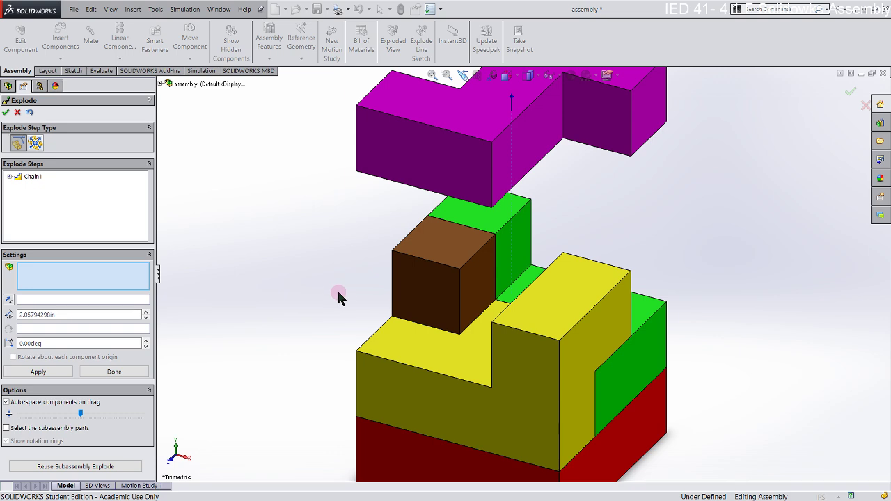
Step: Explode the yellow piece forward out of the cube along the Z axis by about 2.58 in
scroll(345, 287, up, 5)
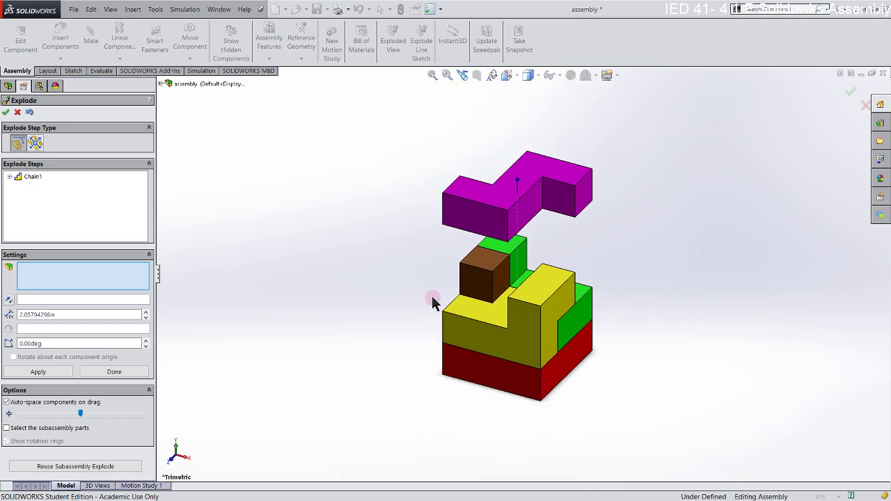
click(508, 331)
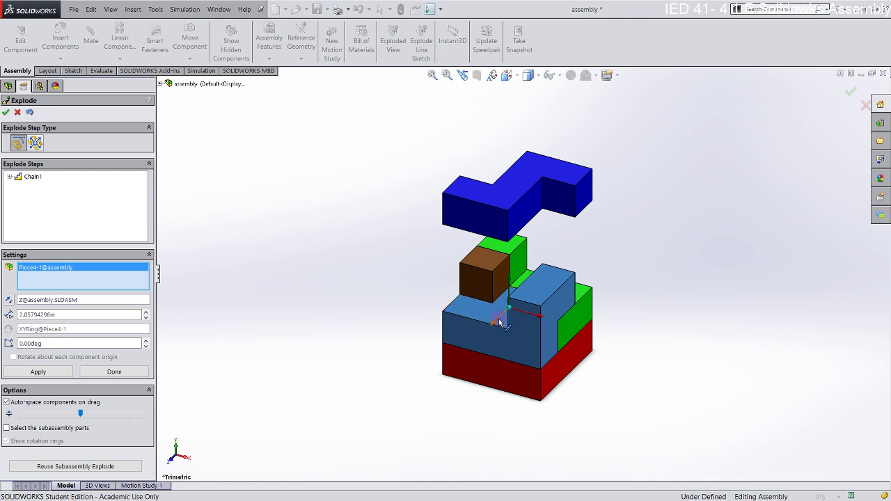
drag(499, 321, 421, 403)
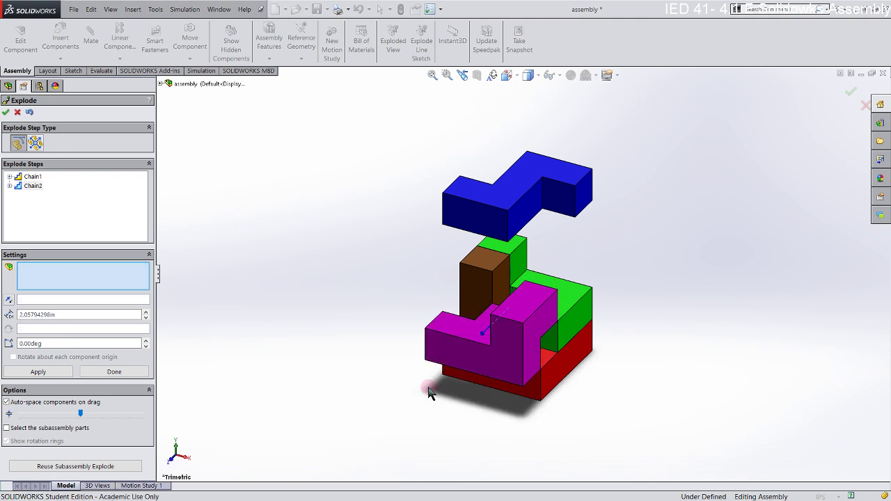
drag(492, 339, 452, 382)
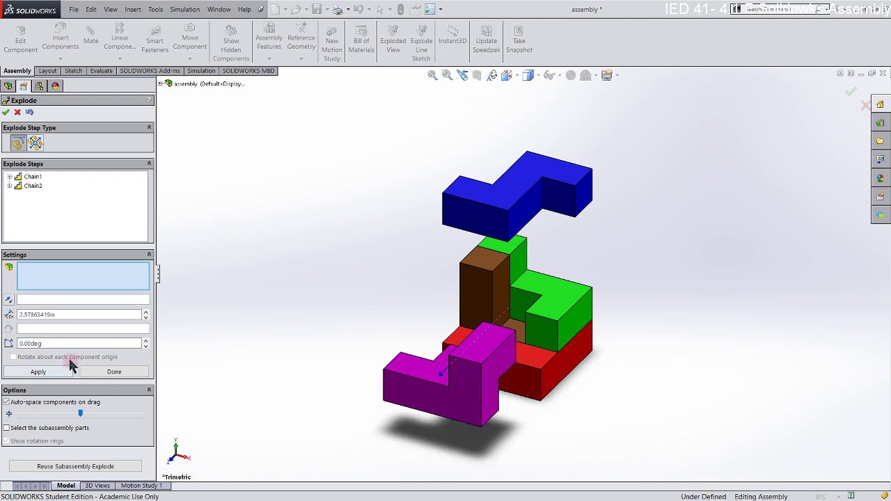
Step: Try to set the yellow piece's explode distance to exactly 2 in
double_click(59, 314)
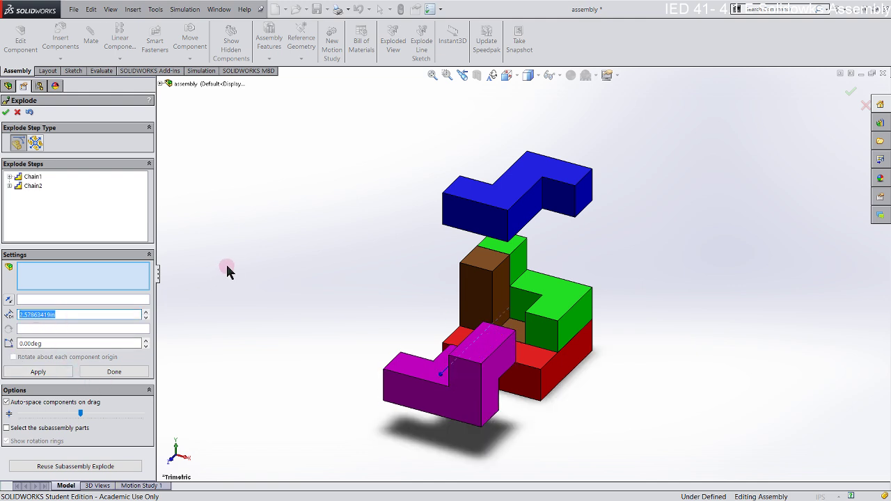
text(2)
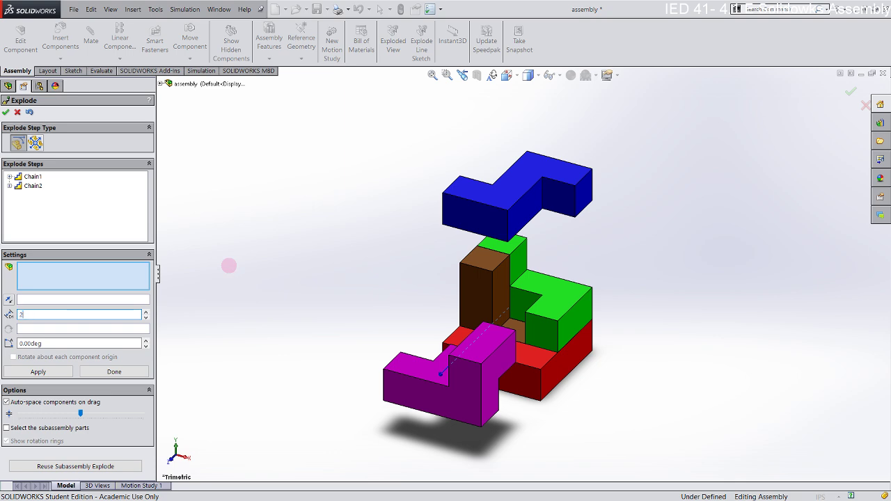
click(66, 301)
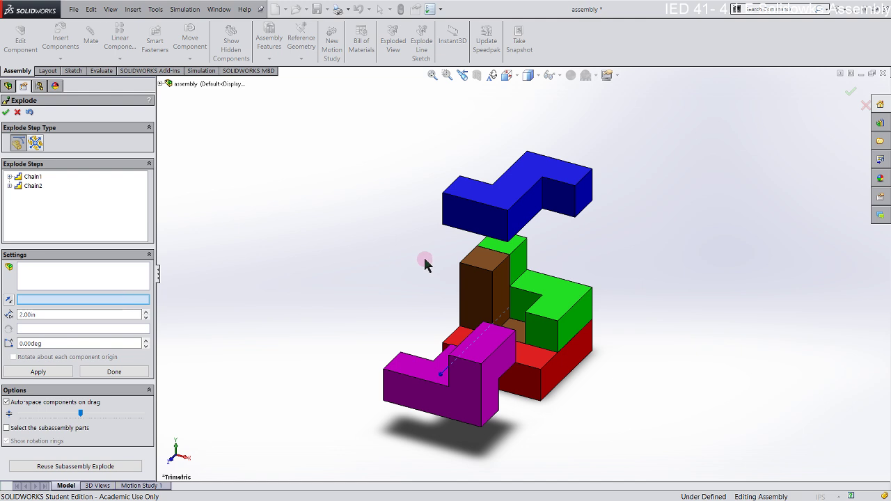
click(64, 313)
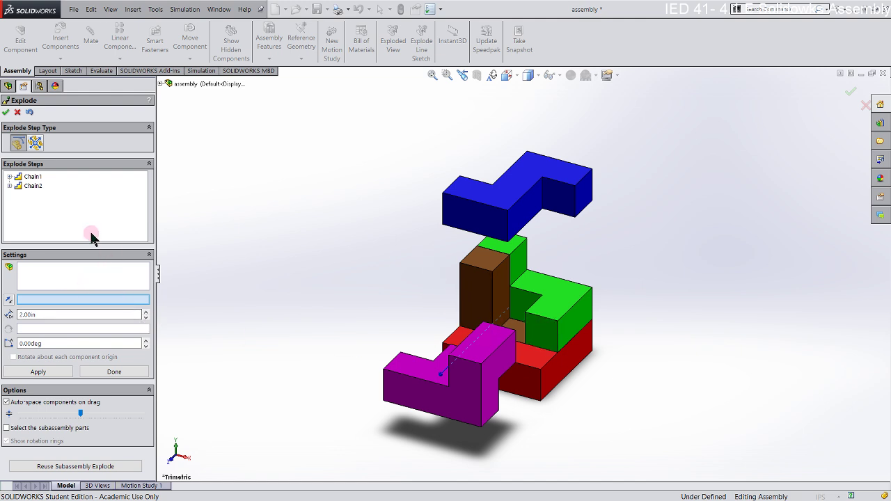
click(29, 178)
click(24, 186)
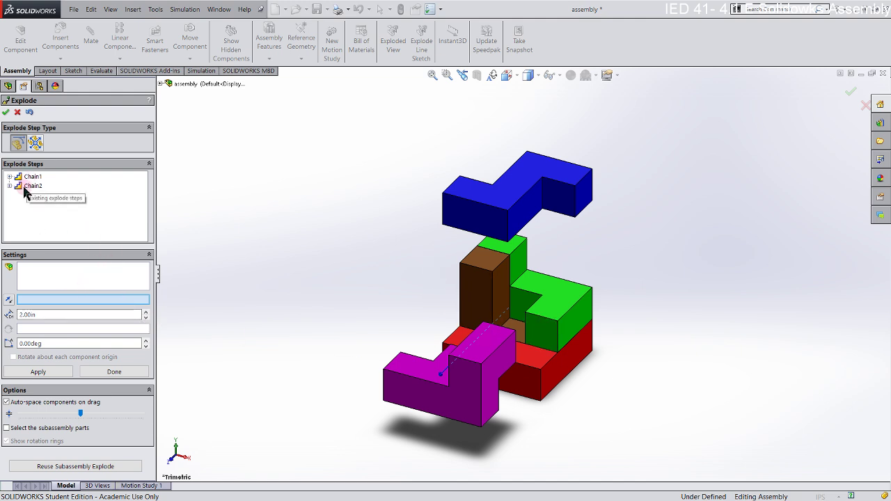
click(548, 300)
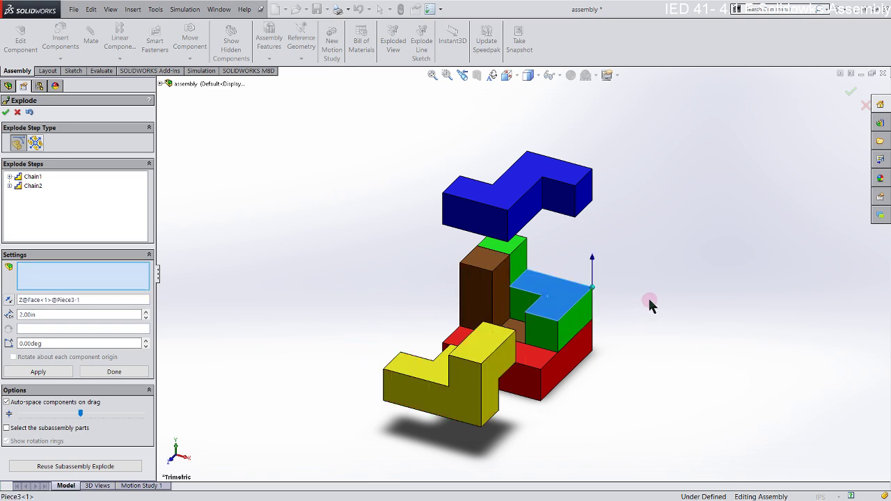
middle_drag(649, 304, 616, 332)
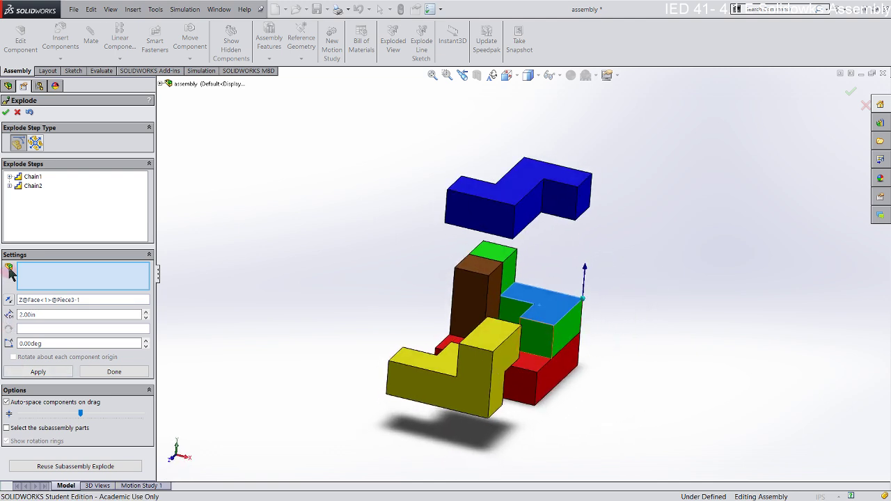
click(29, 177)
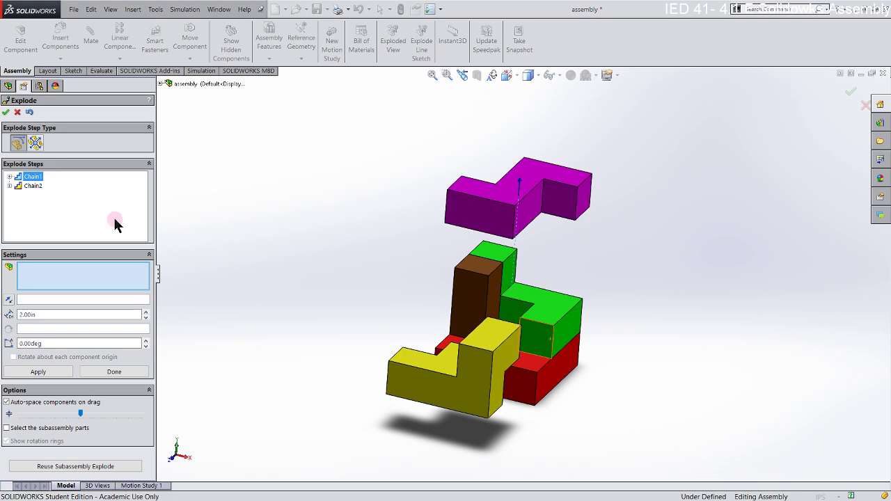
click(32, 185)
Step: Explode the green piece backward along the Z axis by about 2.79 in
click(559, 311)
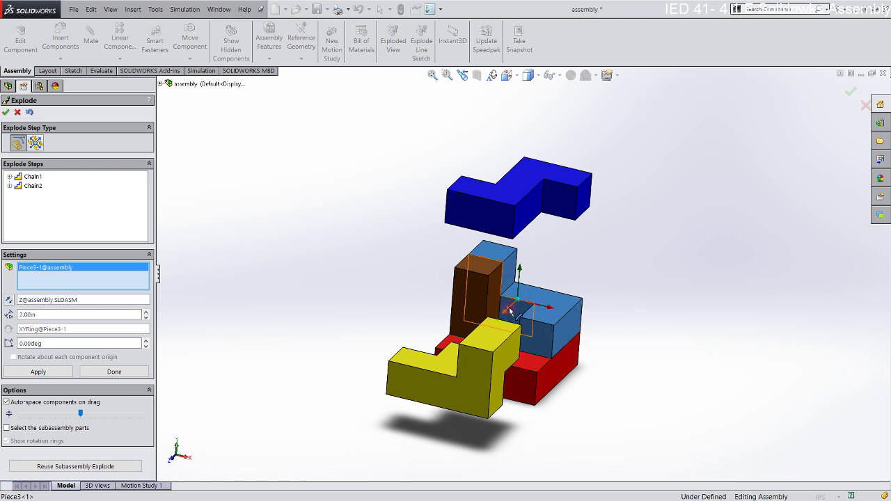
drag(510, 311, 591, 243)
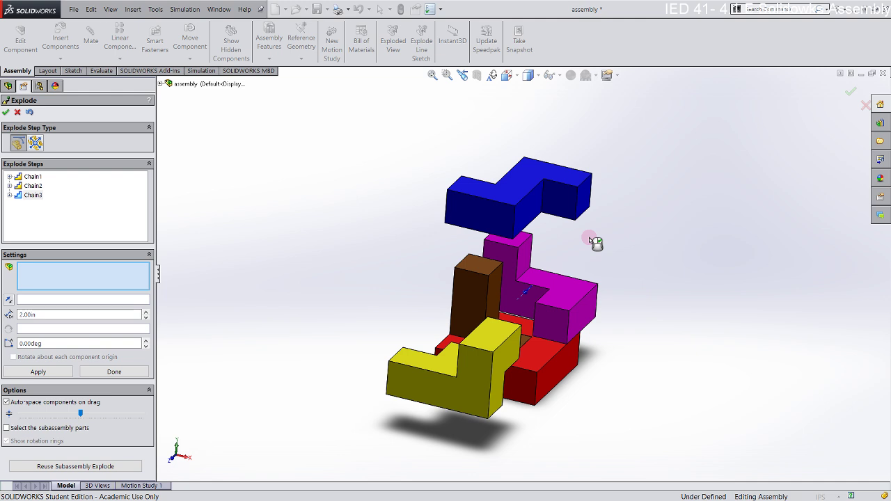
drag(529, 296, 572, 257)
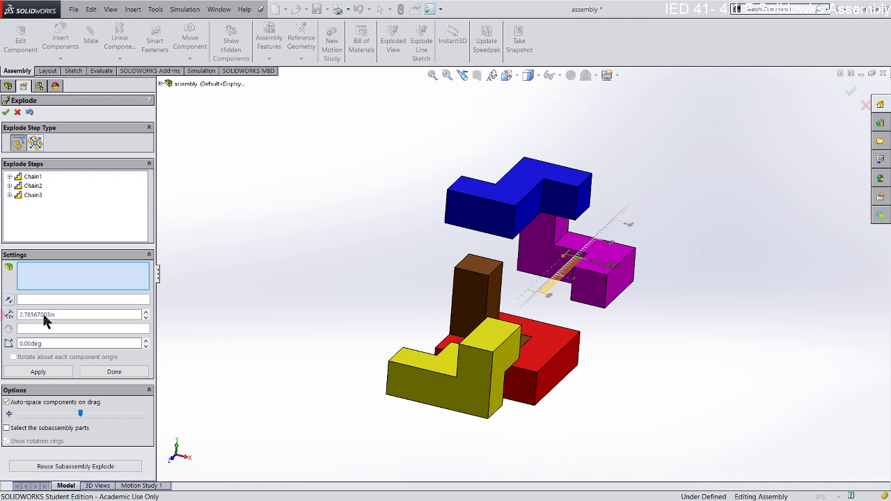
Step: Try to set the green piece's explode distance to exactly 2 in
drag(46, 314, 20, 315)
text(2)
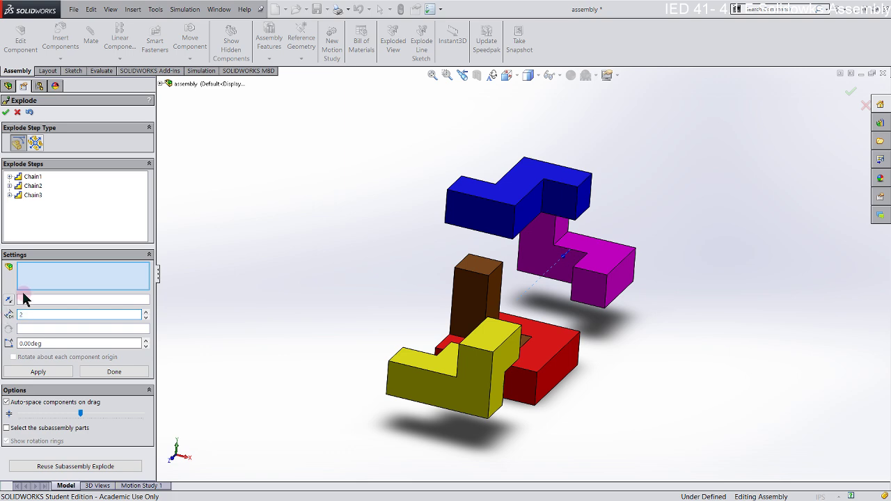
click(25, 300)
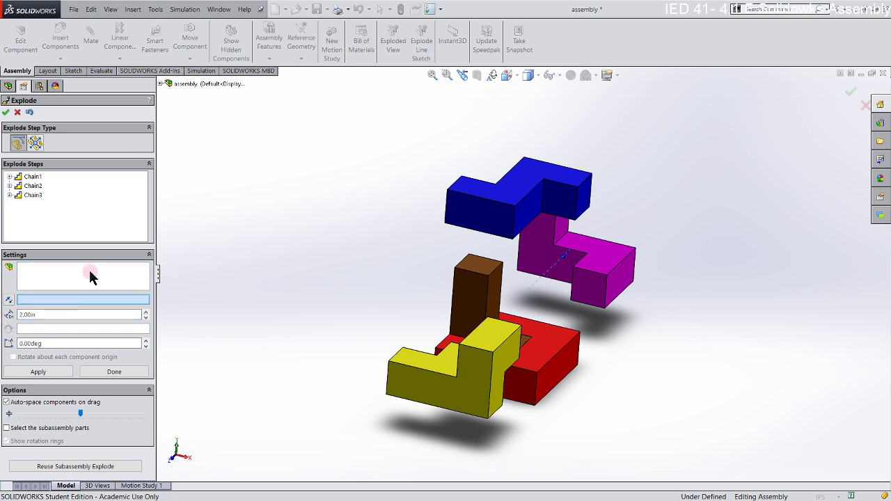
click(478, 310)
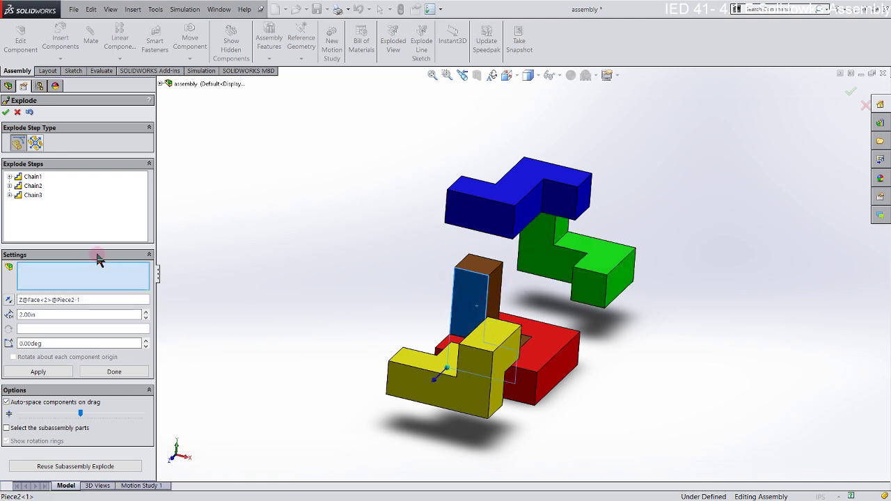
click(32, 176)
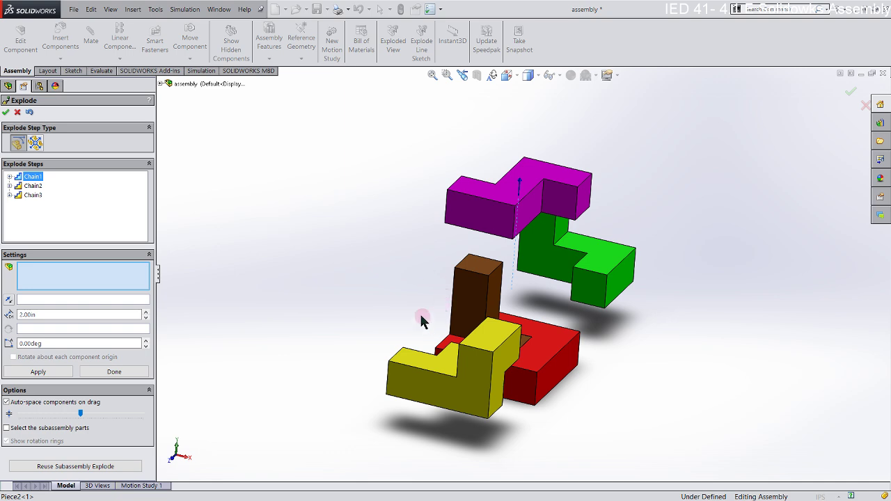
Step: Explode the brown piece sideways out of the cube along the negative X axis by about 1.26 in
middle_drag(421, 314, 448, 338)
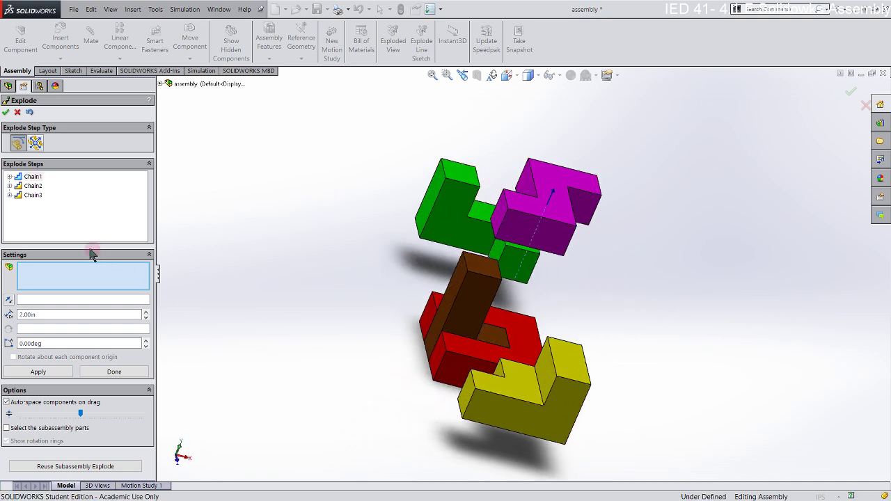
click(50, 218)
click(461, 316)
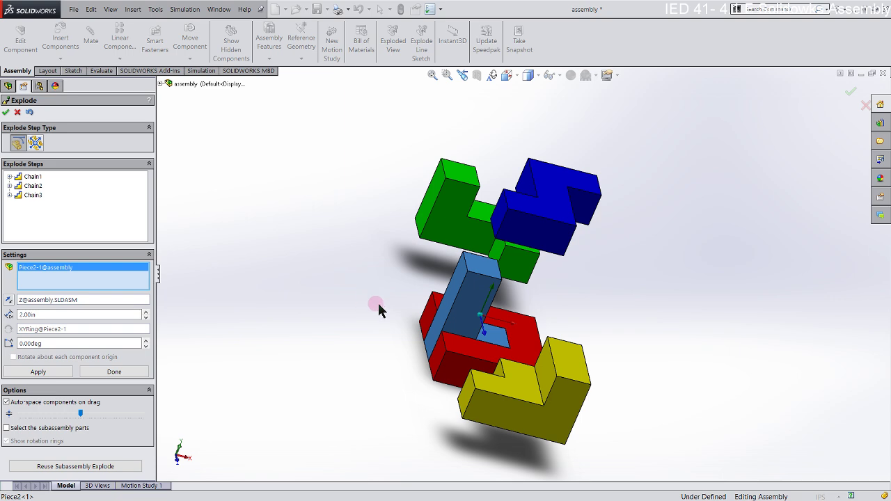
drag(497, 323, 425, 325)
drag(353, 319, 201, 280)
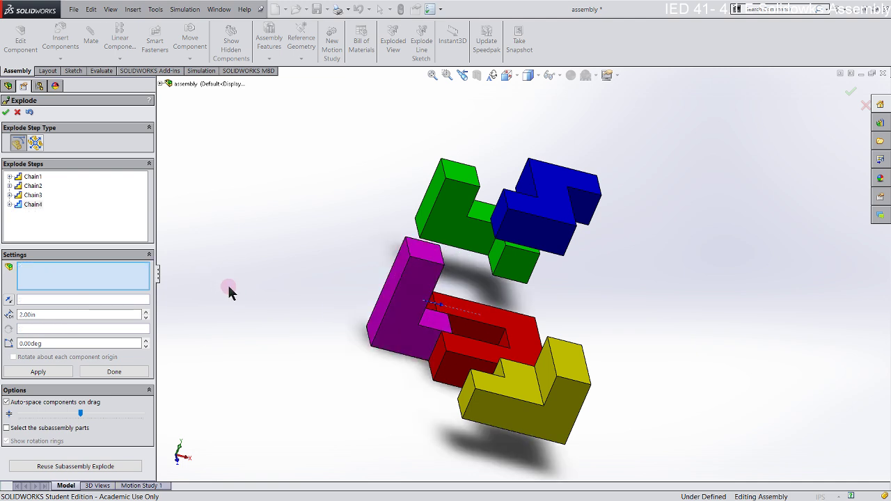
Step: Reopen the brown piece's explode step and set its X-axis distance to 2 in
click(426, 304)
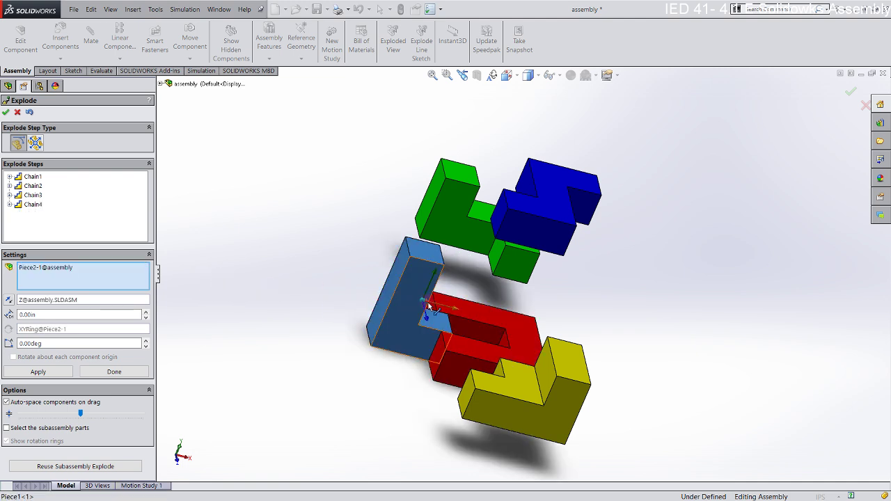
click(426, 310)
click(416, 312)
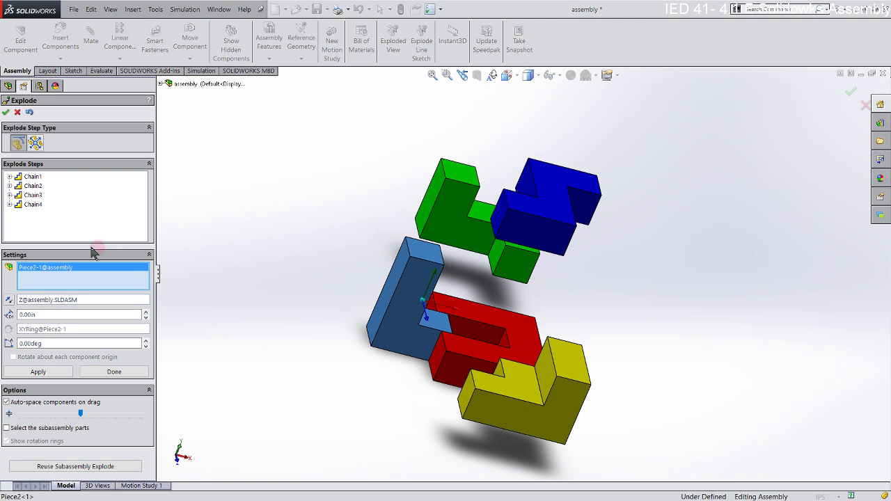
click(9, 205)
click(42, 214)
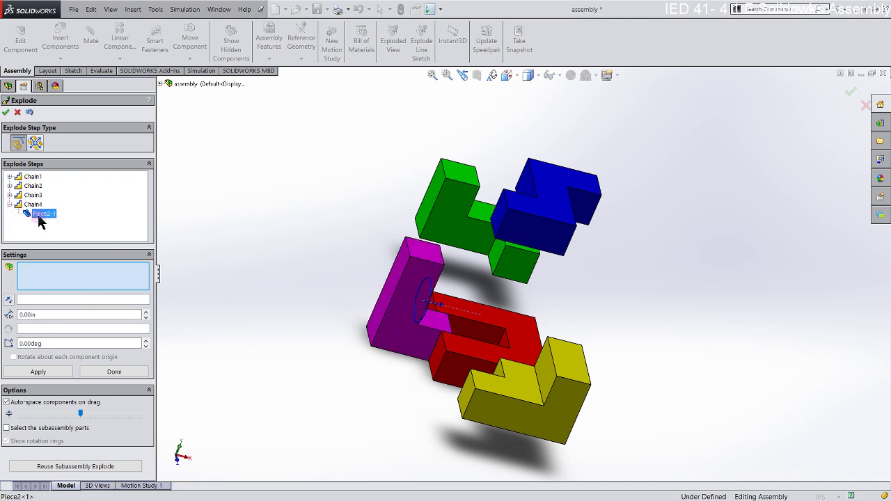
click(38, 213)
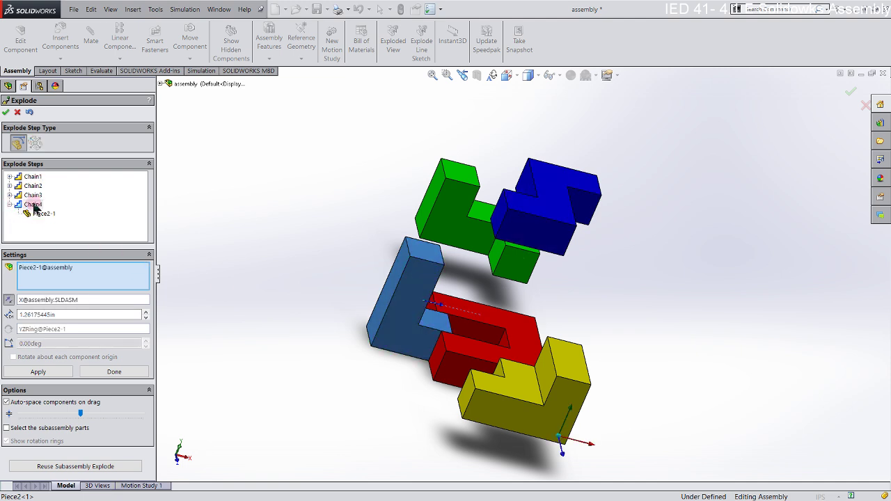
double_click(56, 315)
text(2)
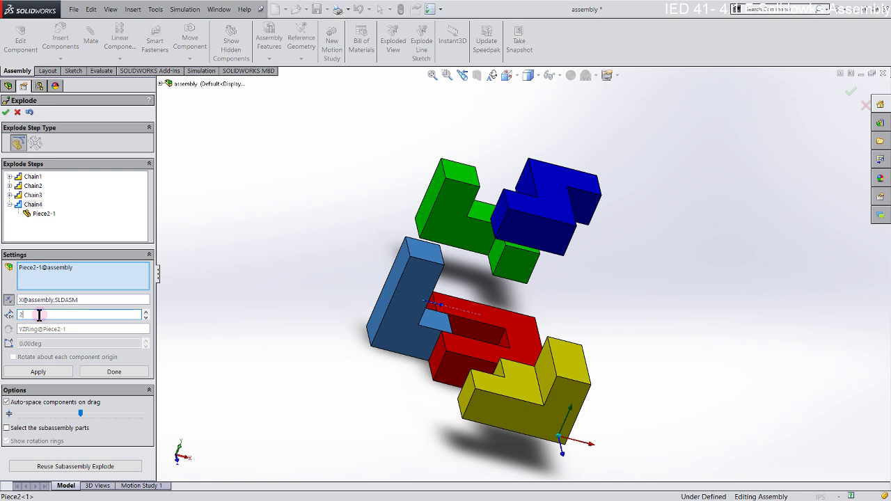
key(Return)
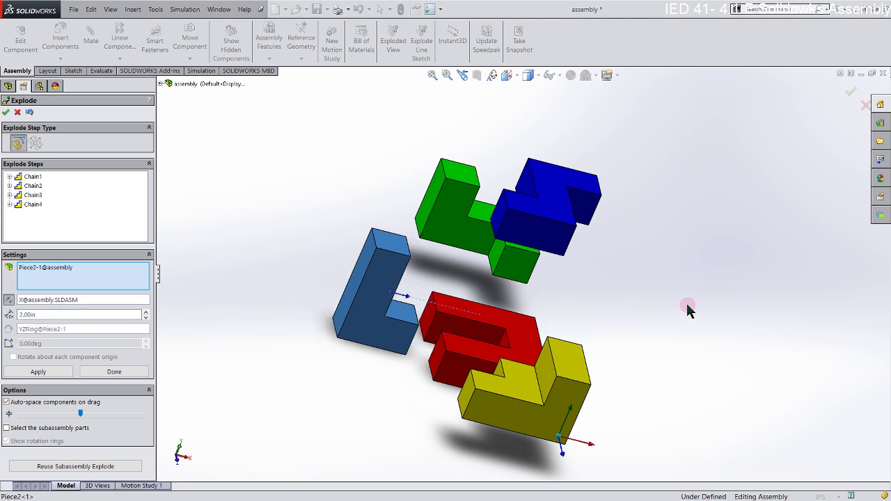
Step: Explode the red piece downward along the Y axis by about 1.55 in
middle_drag(686, 304, 577, 313)
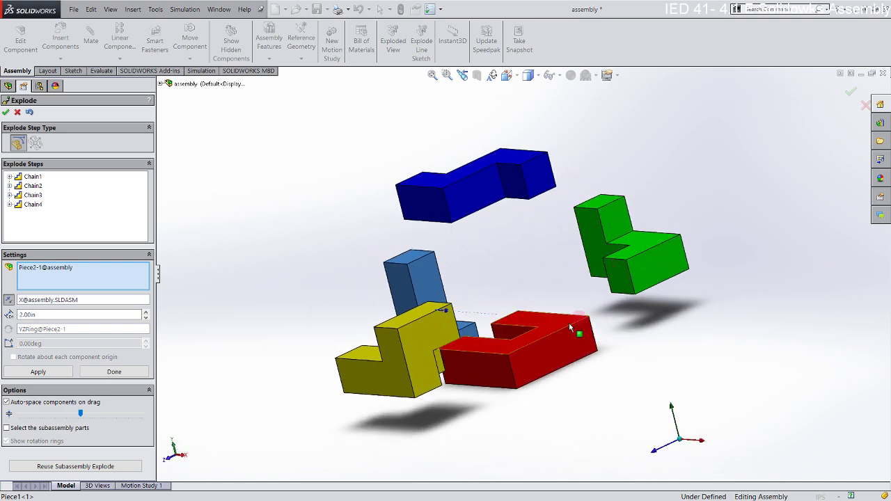
click(32, 177)
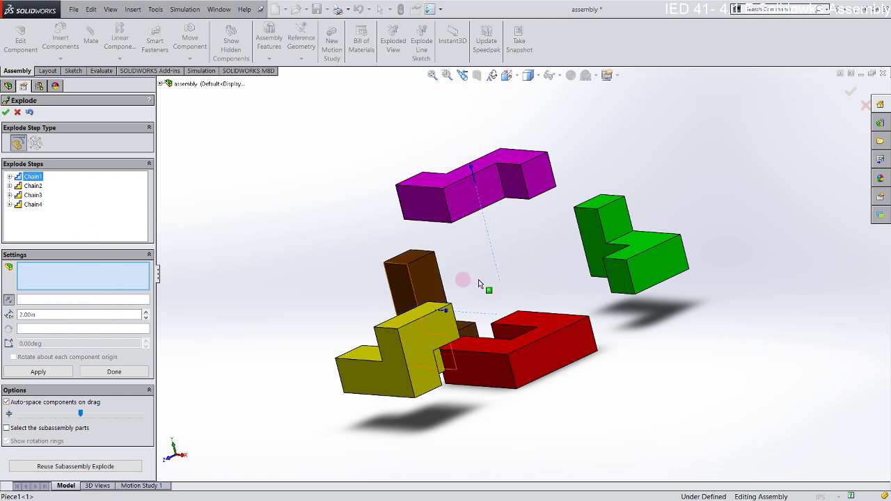
click(549, 328)
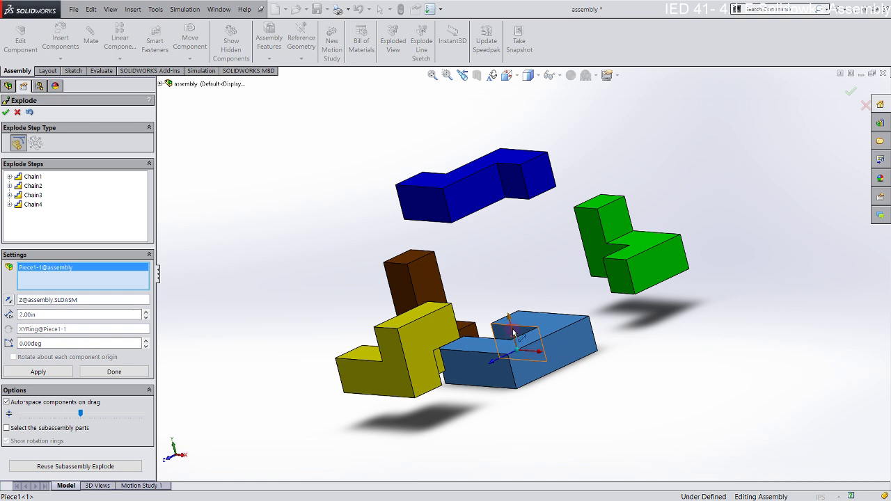
drag(513, 334, 547, 424)
click(500, 348)
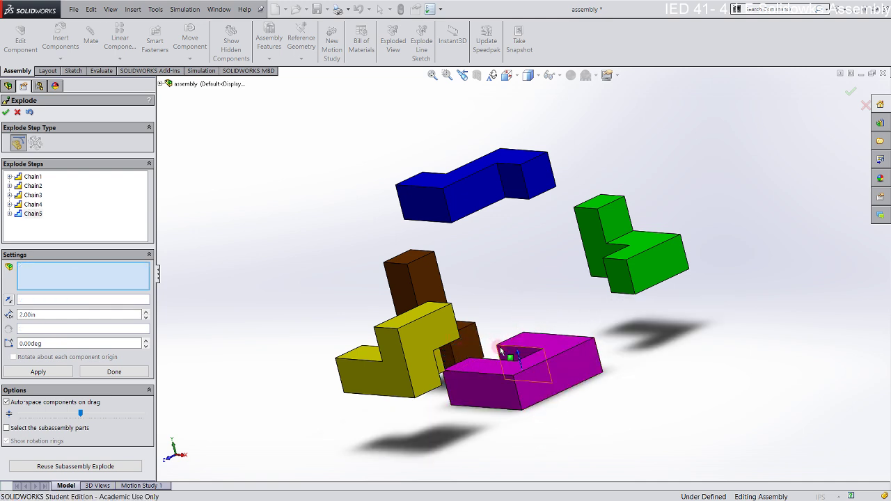
drag(527, 367, 549, 412)
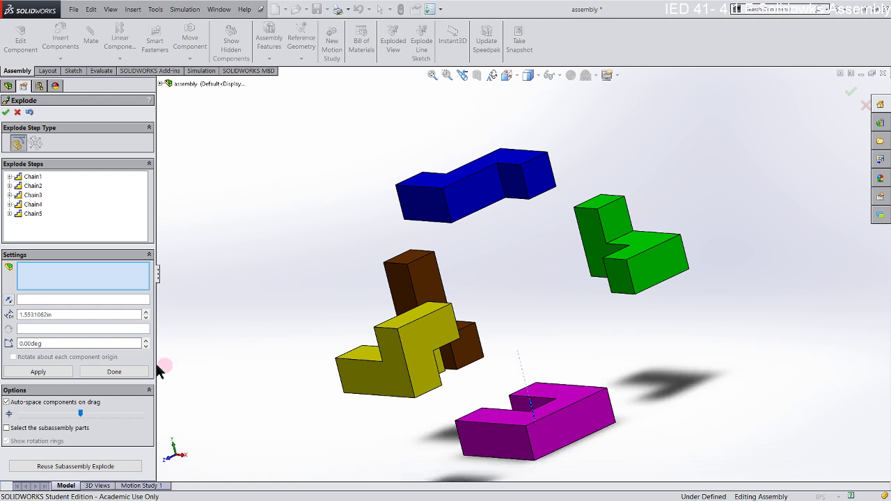
Step: Try to set the red piece's explode distance to exactly 1 in
double_click(52, 314)
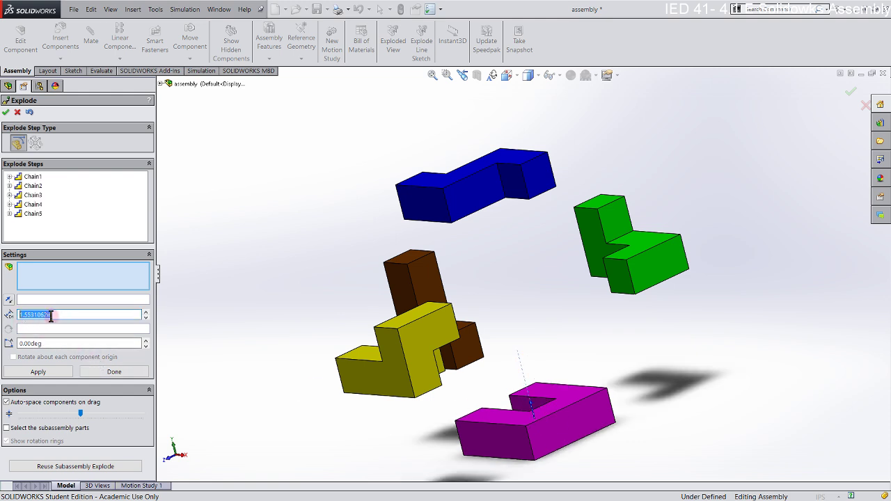
text(1)
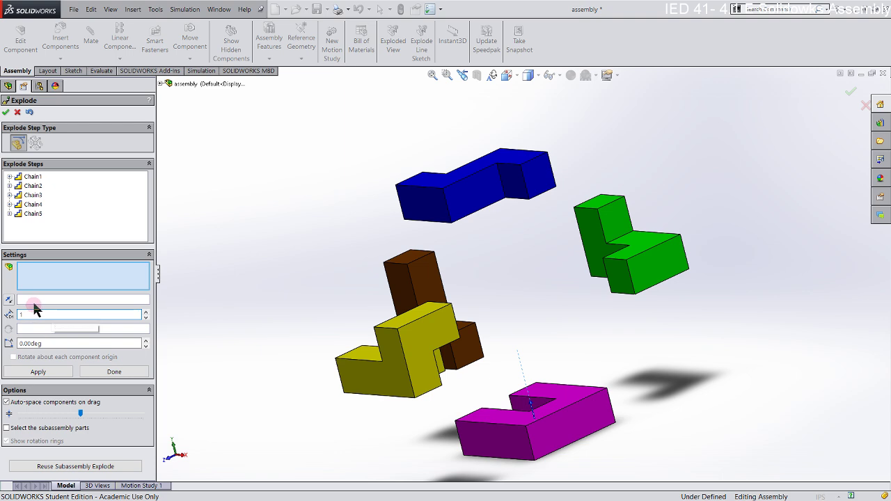
click(38, 300)
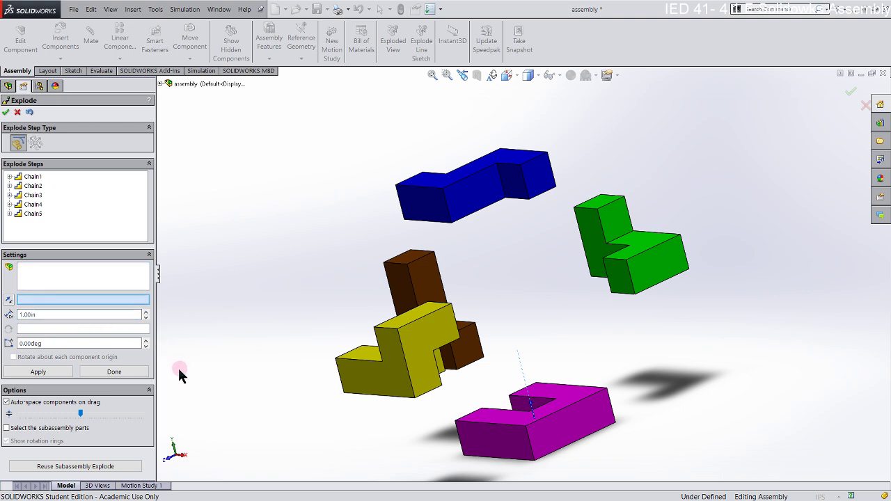
click(74, 469)
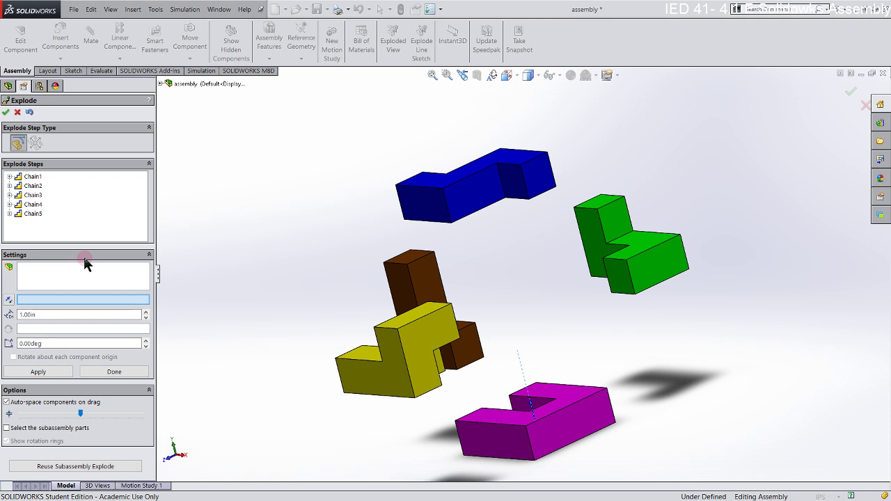
click(99, 305)
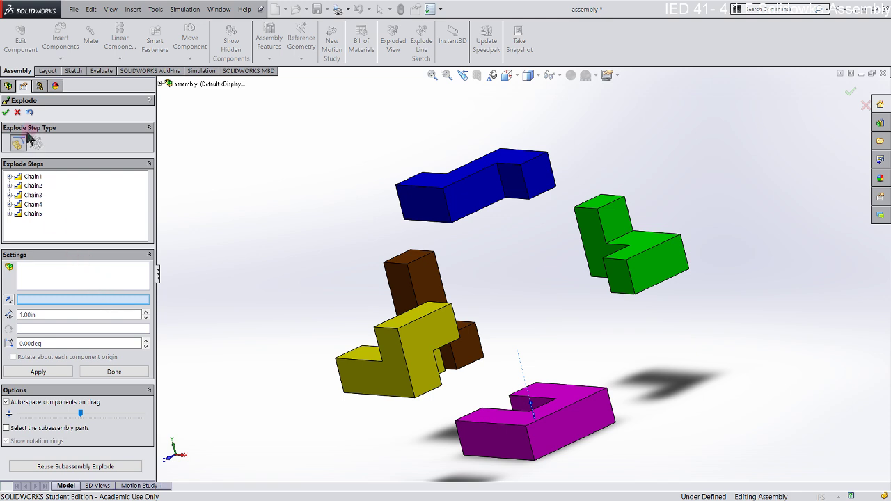
Step: Accept the finished exploded view and turn the assembly to the trimetric orientation
click(9, 177)
click(6, 113)
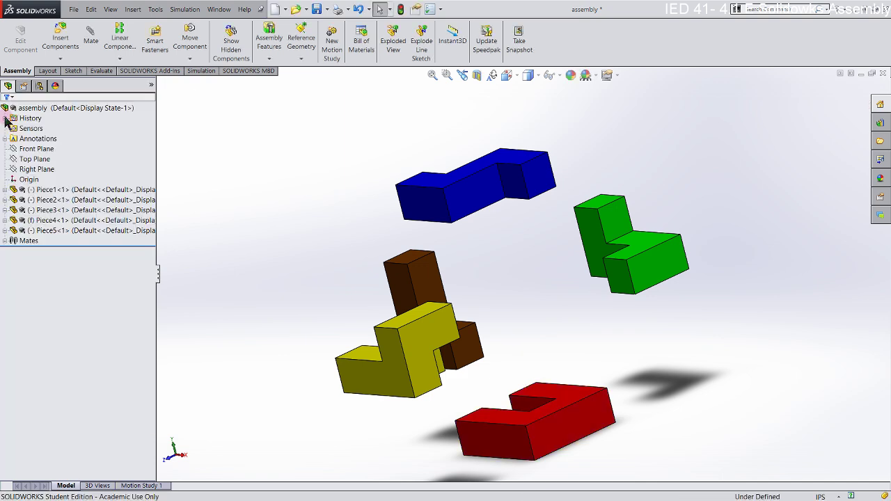
middle_drag(311, 261, 300, 203)
right_drag(267, 233, 292, 201)
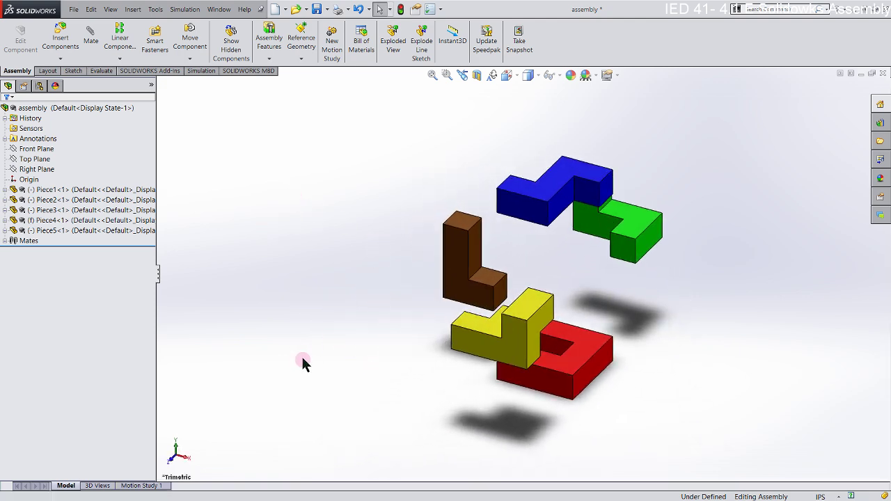
Step: Find ExplView1 under the assembly's Default configuration and collapse the pieces back into the cube
click(39, 86)
click(13, 119)
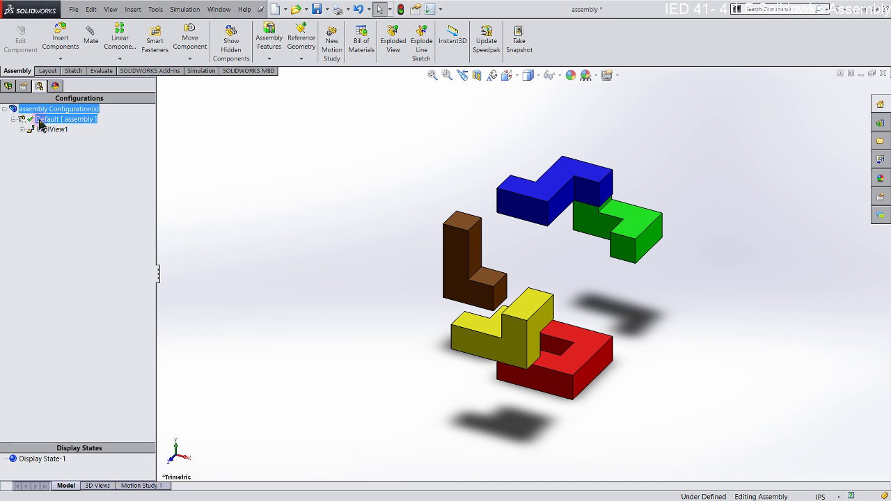
click(24, 120)
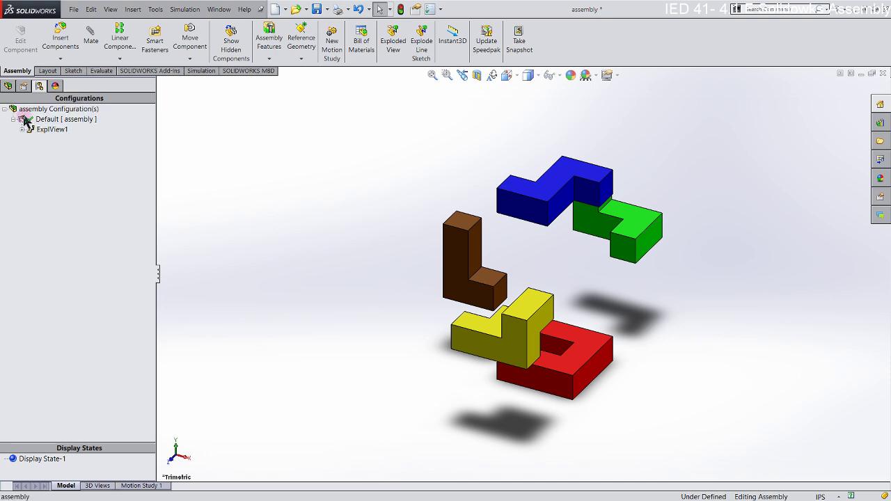
click(28, 130)
double_click(32, 131)
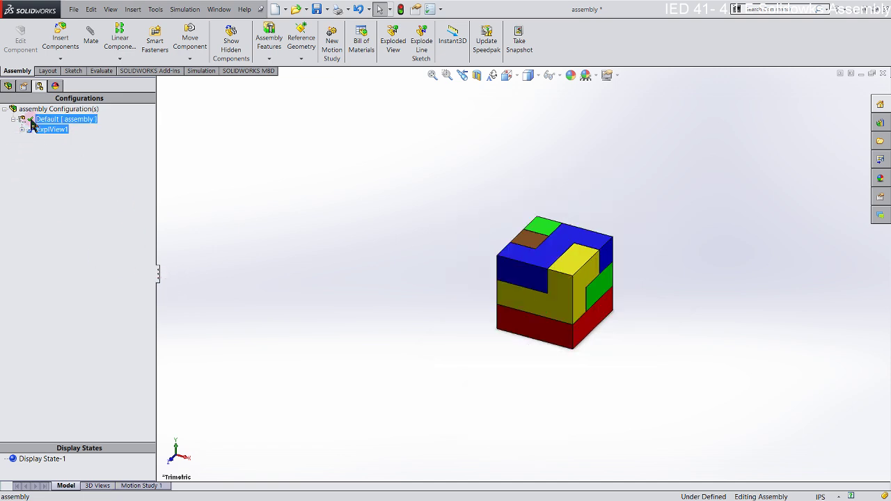
Step: Check ExplView1 by exploding and collapsing the cube twice, and return to the assembly's feature tree
double_click(35, 131)
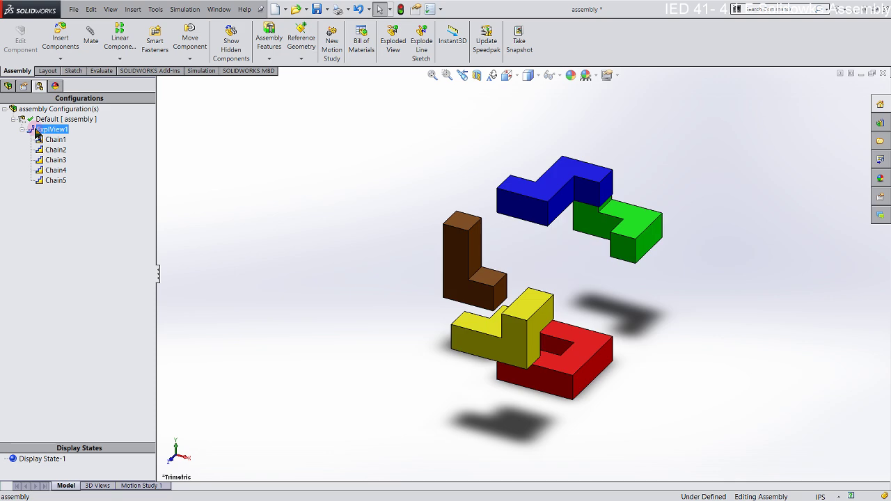
double_click(37, 131)
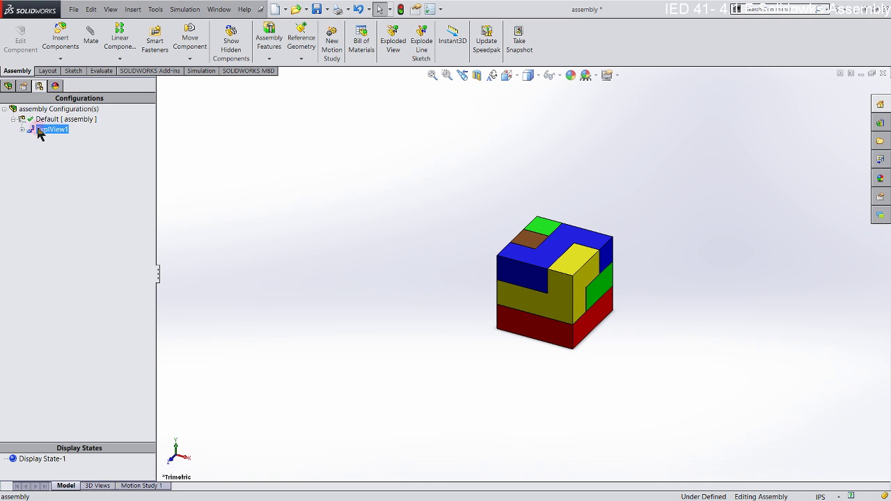
double_click(39, 132)
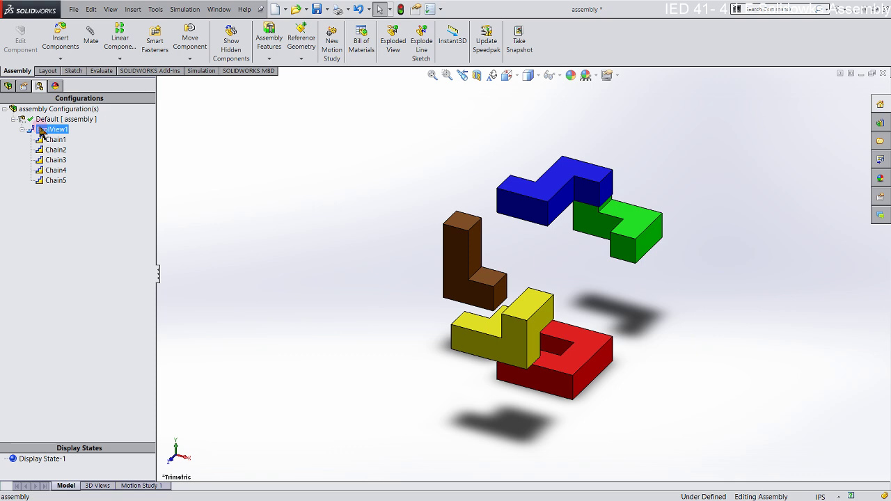
double_click(41, 131)
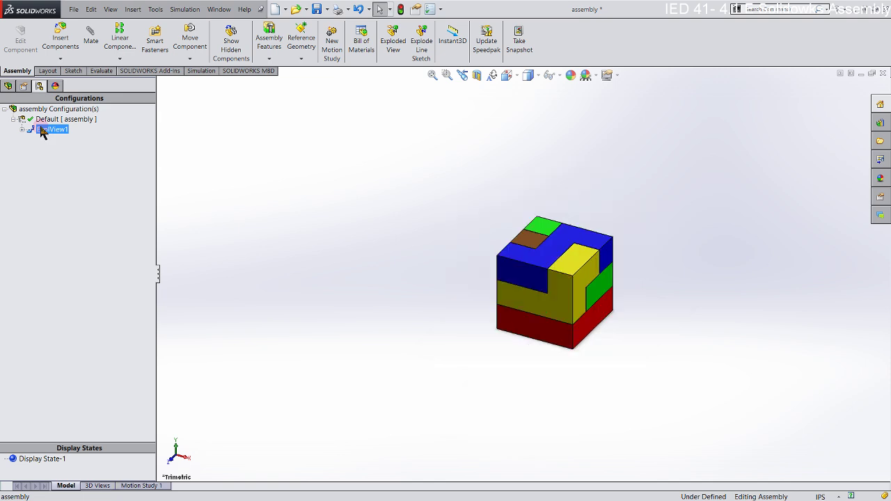
click(8, 86)
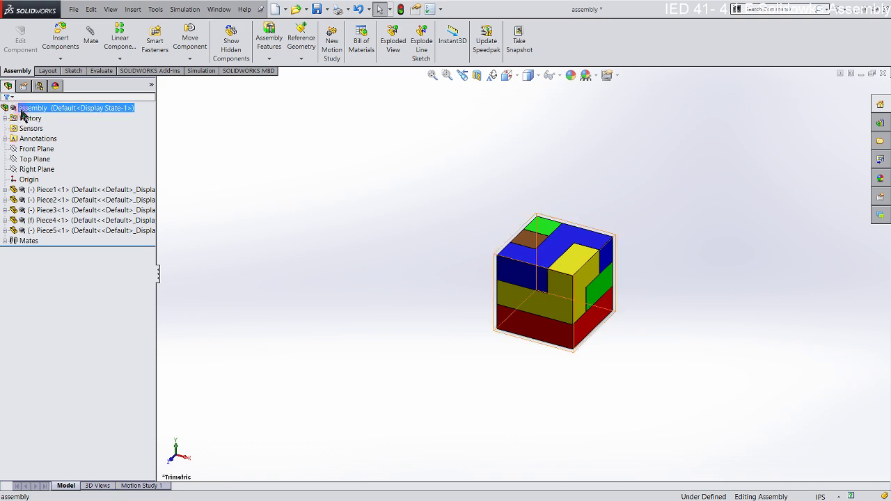